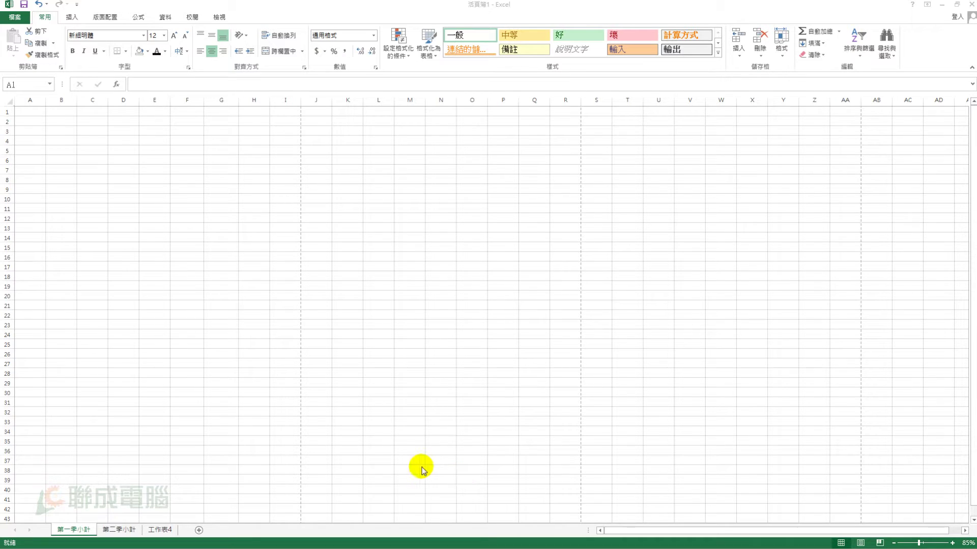
left_click(37, 112)
left_click(37, 112)
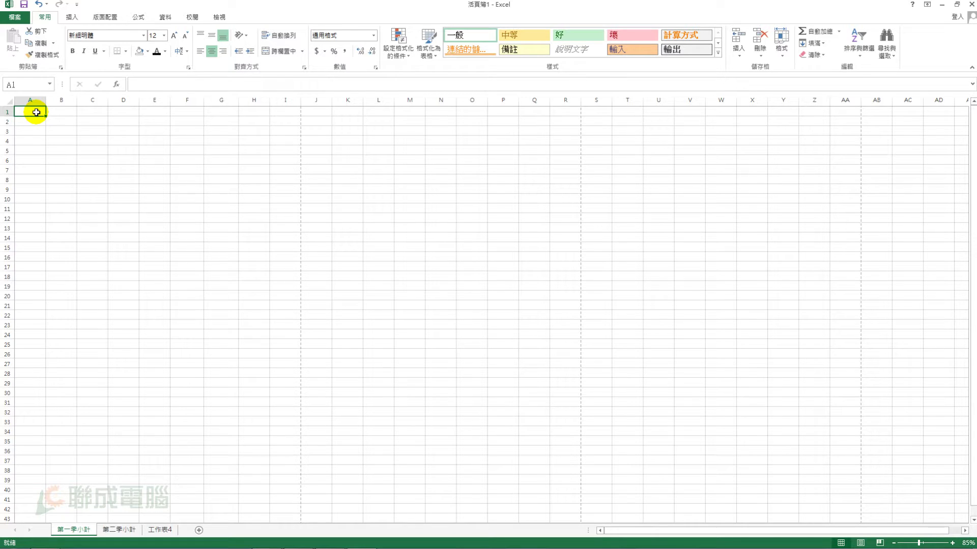
type("123456789")
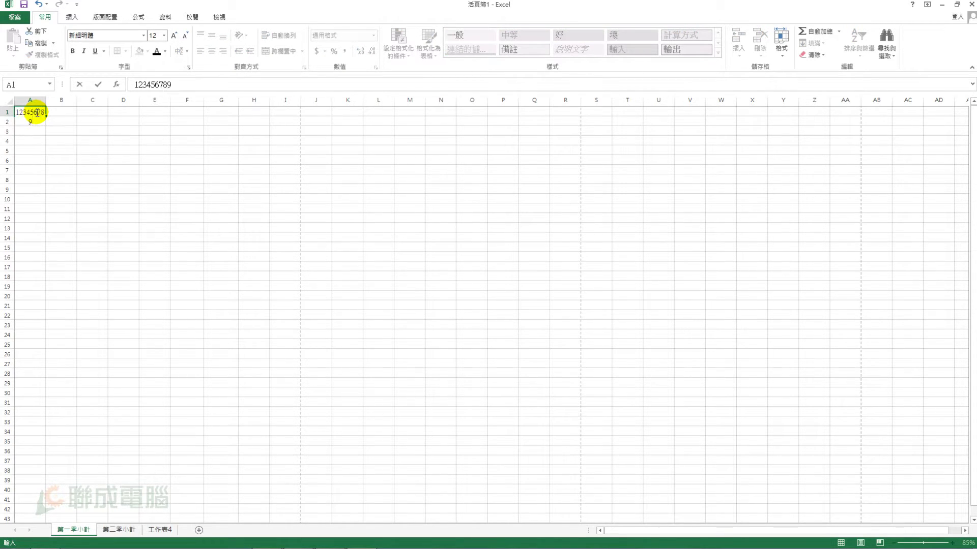
type("0123")
key("Return")
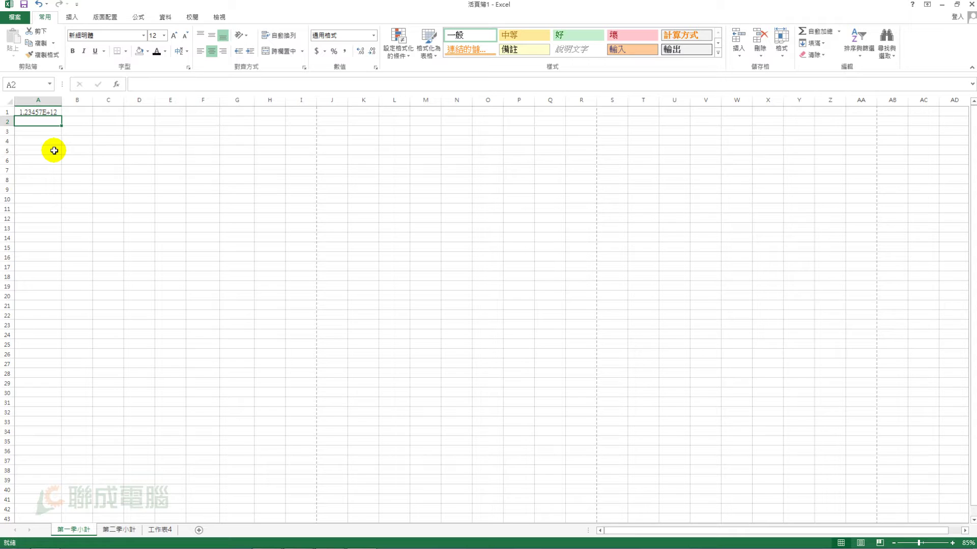
Step: Type 台北市中正區忠孝路一段 into cell B1, correcting the mistyped road name
left_click(84, 112)
left_click(85, 113)
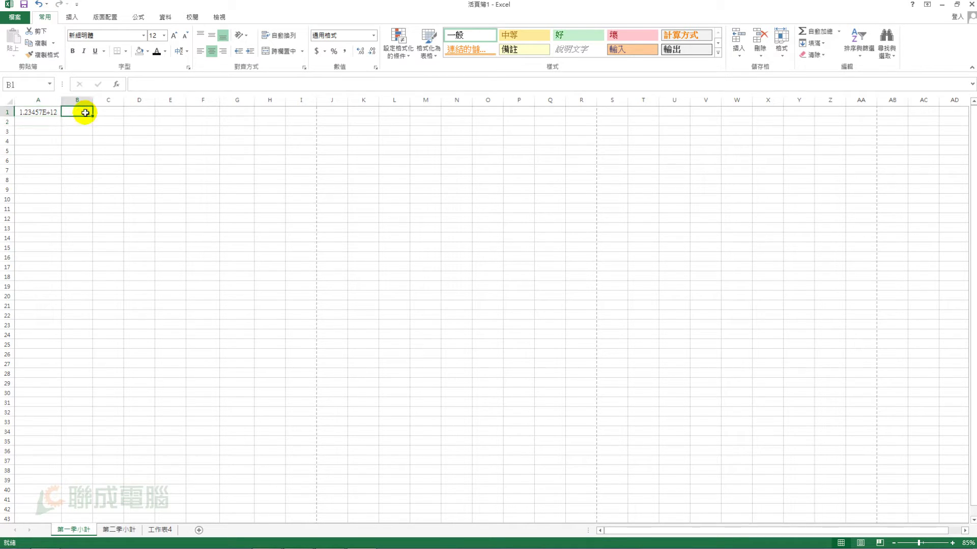
type("台")
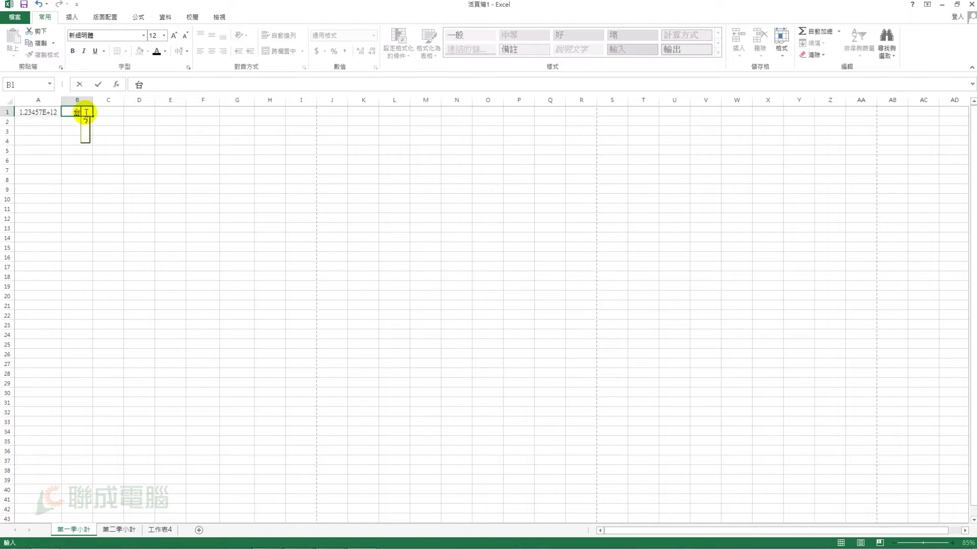
type("北市")
type("中正區中戲錦路")
key("BackSpace")
key("BackSpace")
key("BackSpace")
type("忠孝路一段")
key("Left")
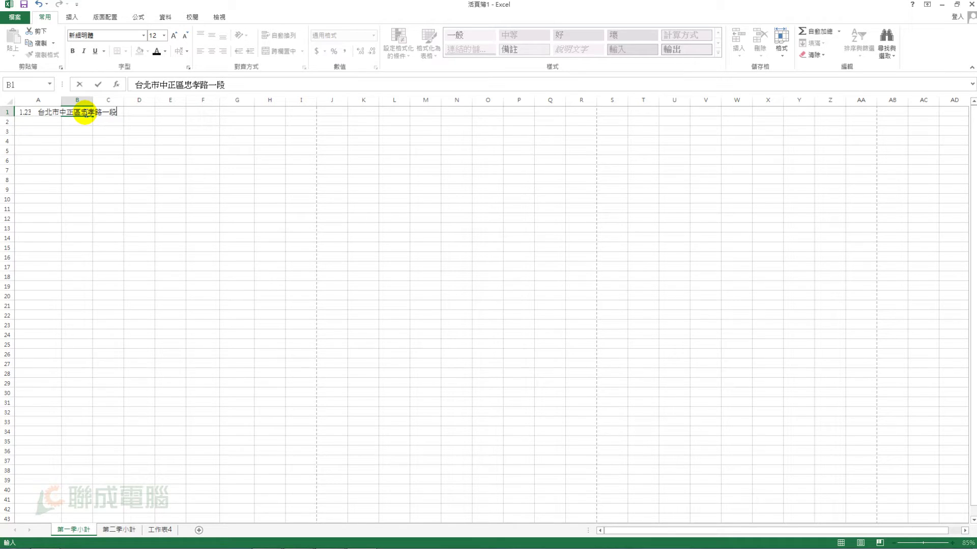
key("Return")
key("Return")
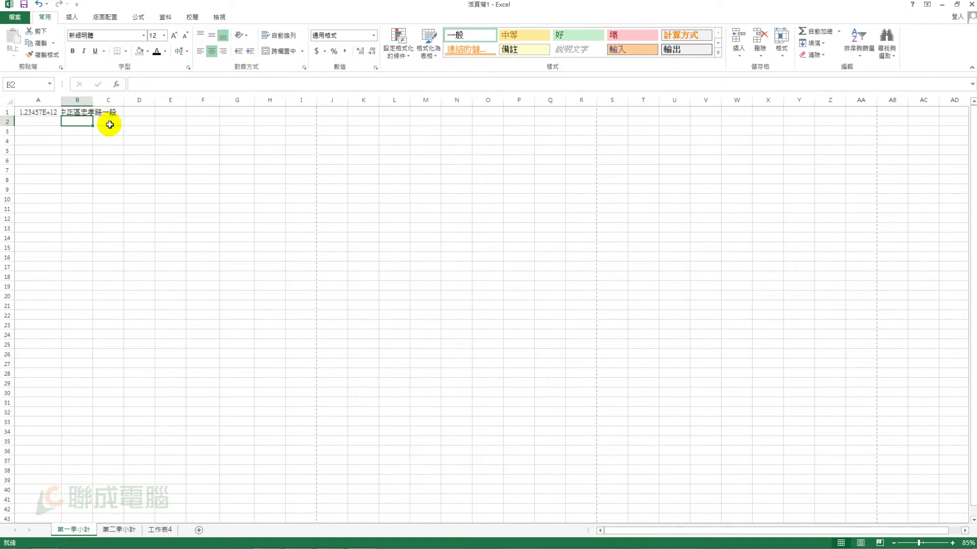
left_click(111, 113)
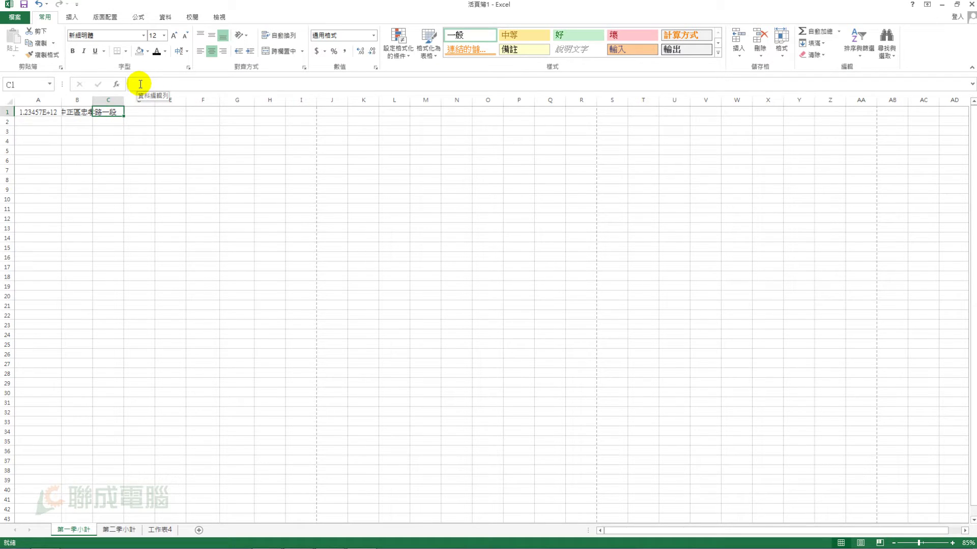
left_click(71, 112)
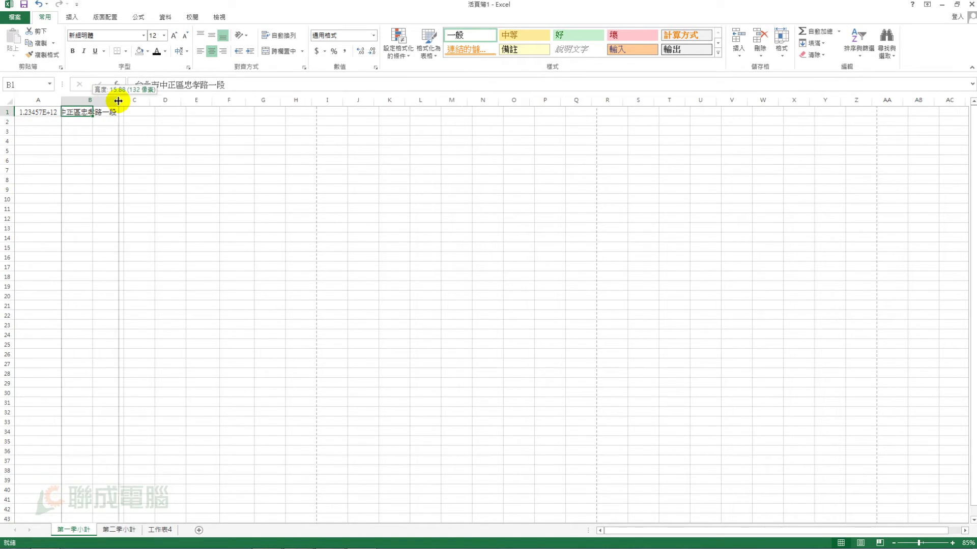
Step: AutoFit column B to the full address, leaving column A's width unchanged
mouse_move(92, 102)
left_mouse_down()
mouse_move(143, 102)
mouse_move(113, 101)
left_mouse_up()
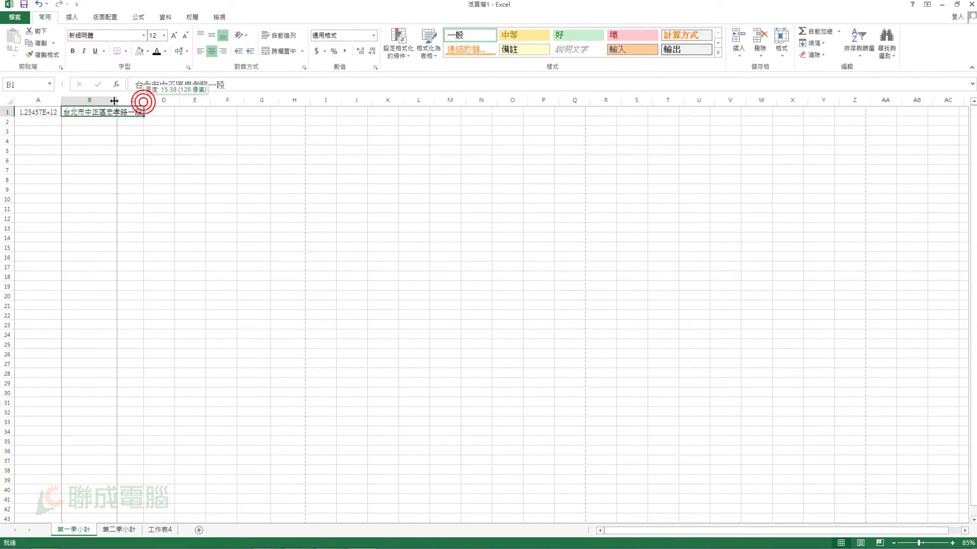
double_click(114, 100)
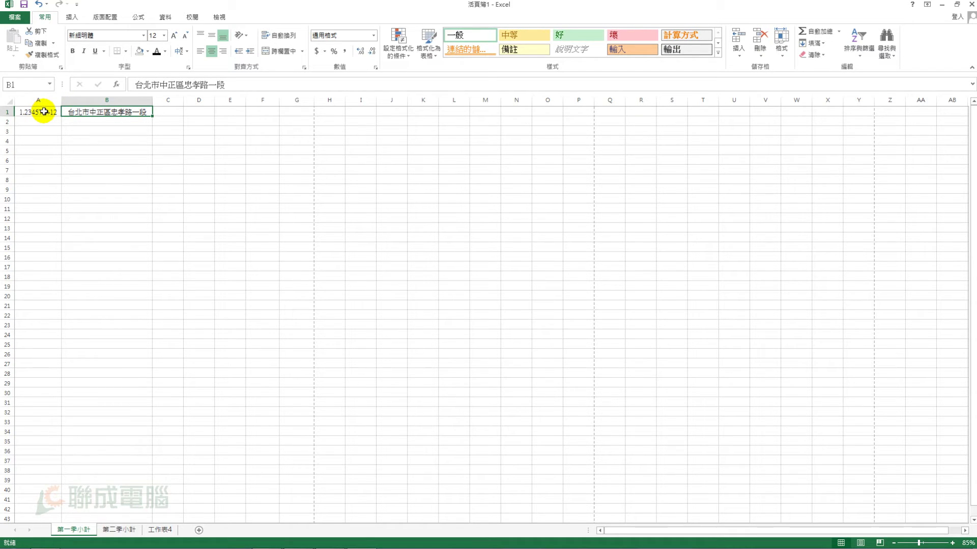
mouse_move(62, 102)
left_mouse_down()
mouse_move(109, 101)
mouse_move(62, 102)
left_mouse_up()
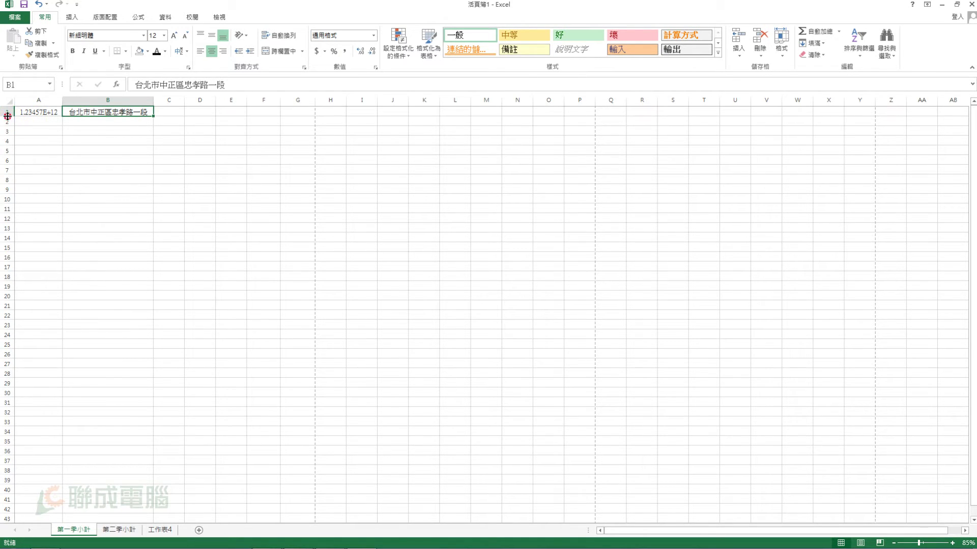
Step: Raise the B1 address to font size 26, AutoFit column B, and make row 1 much taller
double_click(8, 116)
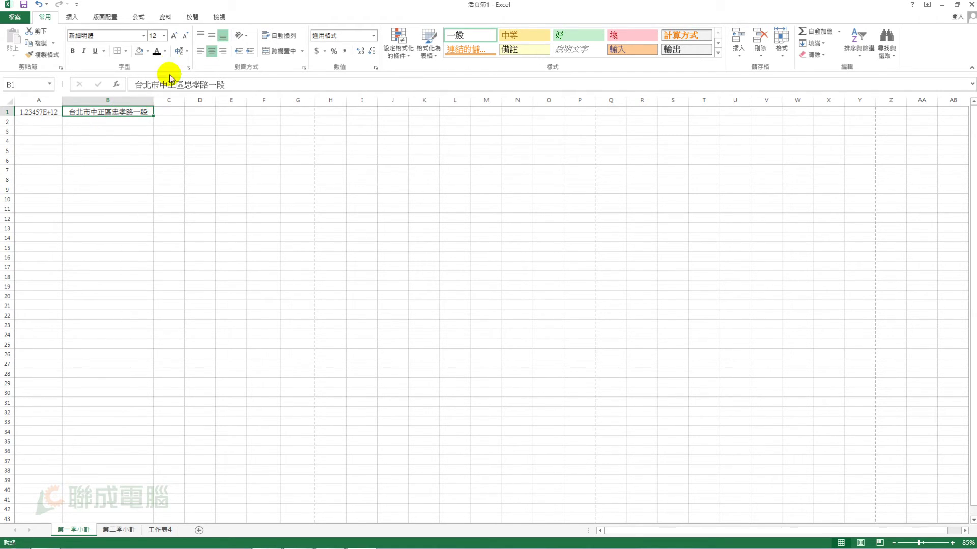
left_click(174, 35)
left_click(173, 36)
left_click(173, 36)
left_click(174, 36)
left_click(173, 36)
left_click(172, 35)
left_click(172, 35)
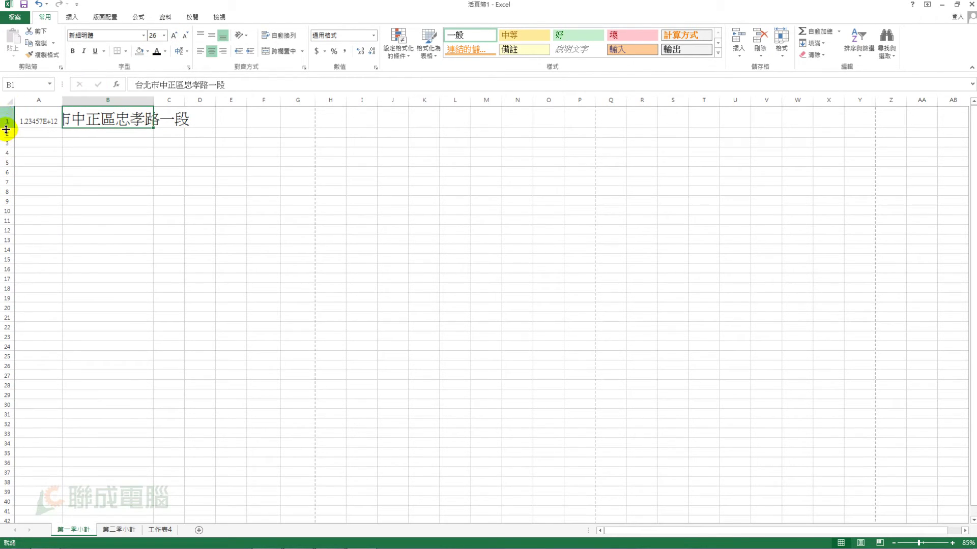
double_click(152, 103)
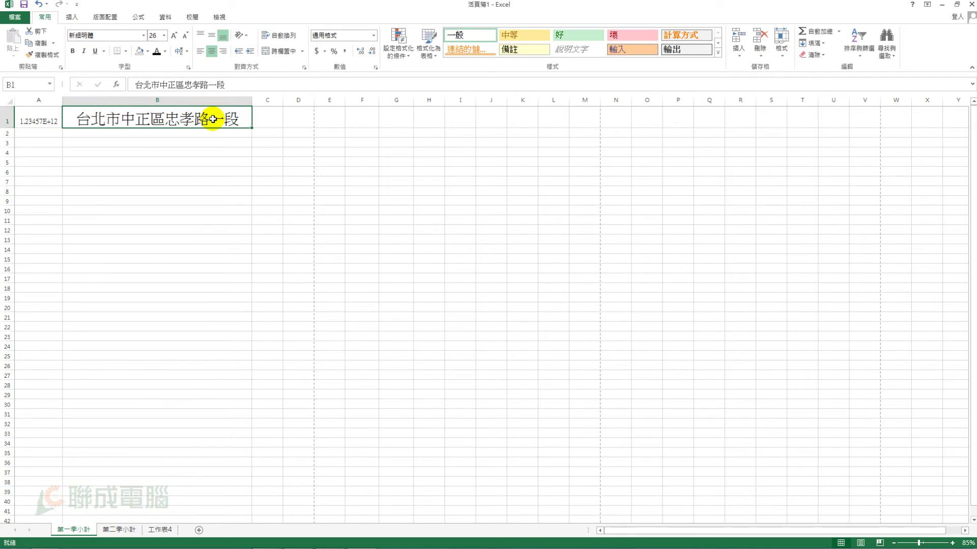
left_click_drag(10, 129, 8, 159)
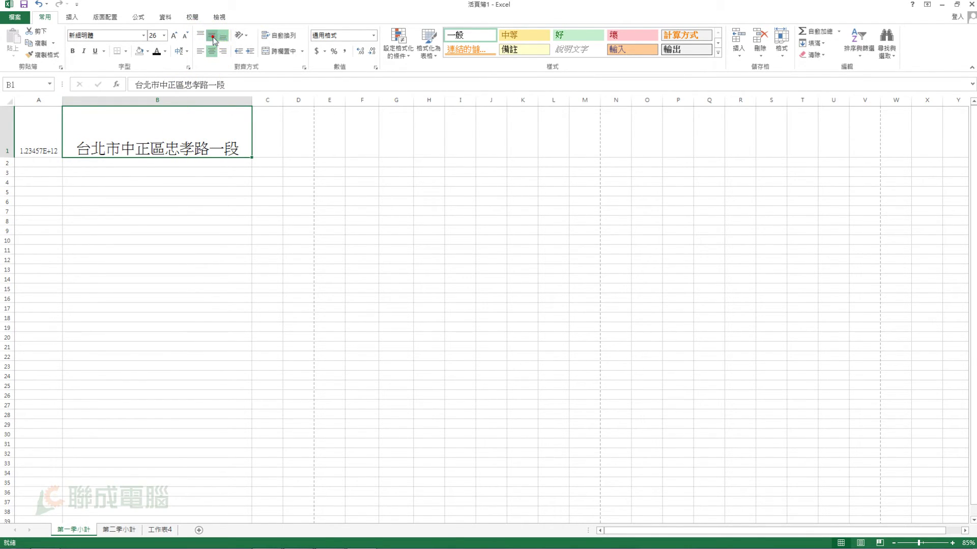
Step: Middle-align the B1 address vertically, widen column B further, and make row 1 even taller
left_click(213, 40)
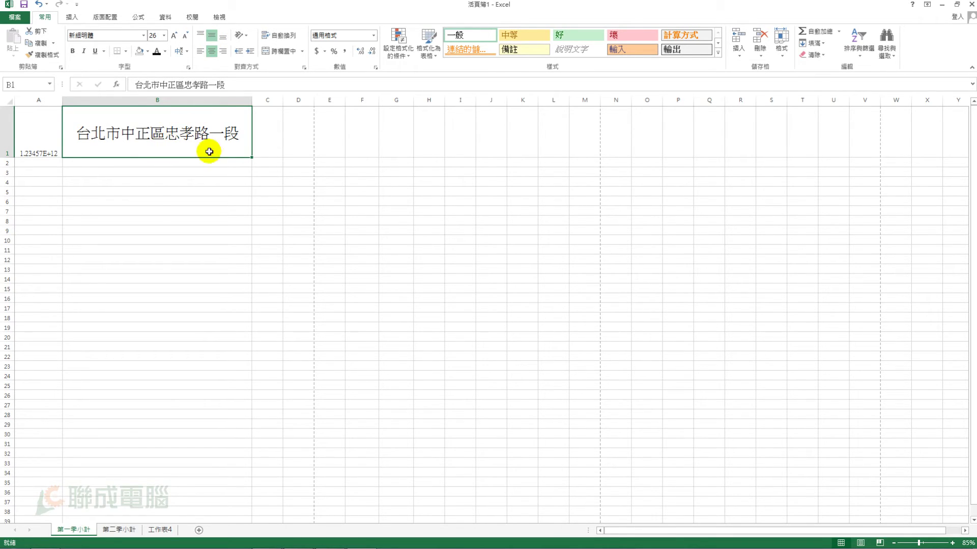
left_click_drag(251, 100, 332, 107)
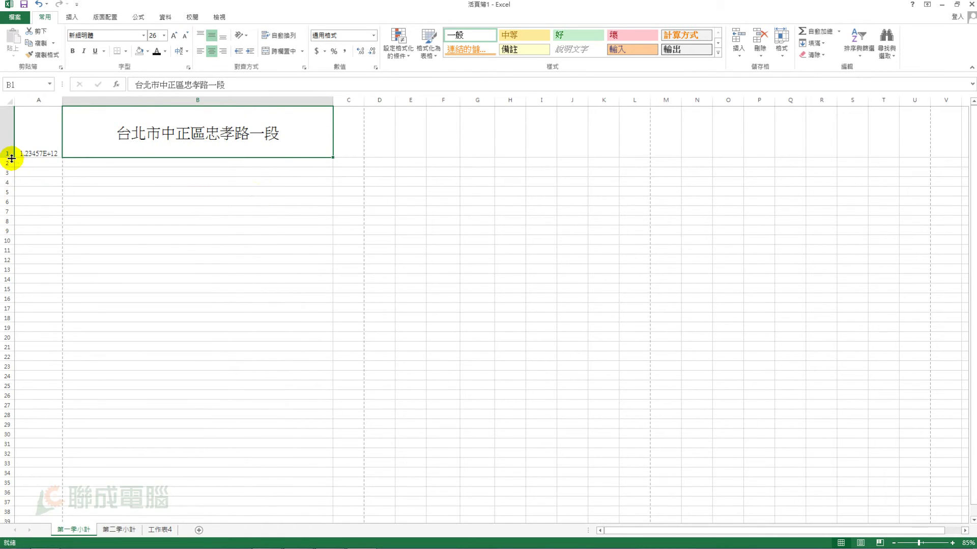
left_click_drag(12, 158, 10, 251)
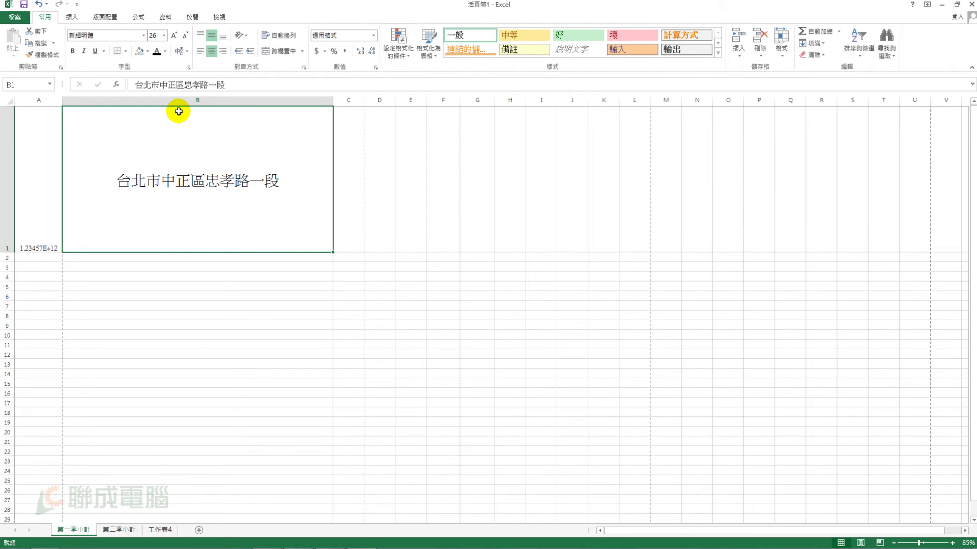
left_click(247, 36)
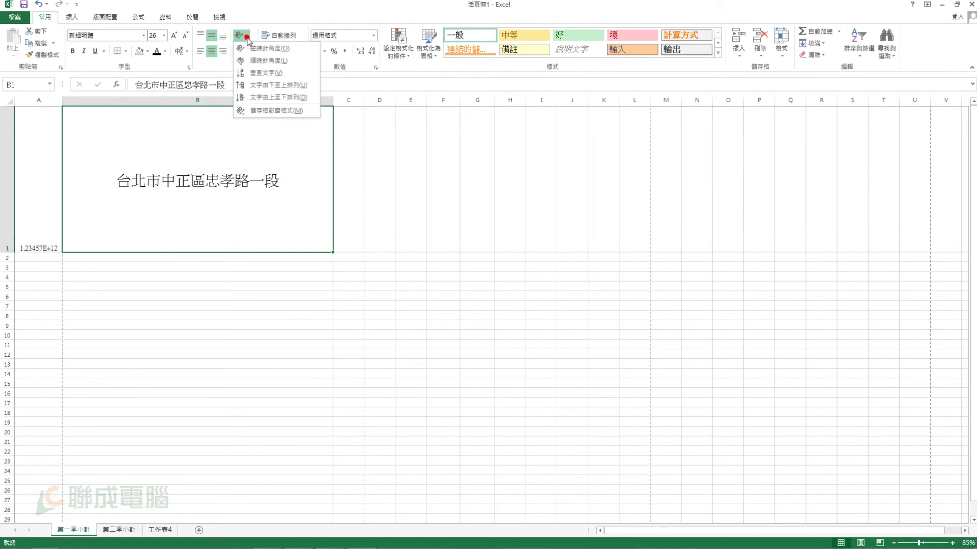
Step: Try Angle Counterclockwise, Angle Clockwise and Vertical Text on the B1 address
left_click(273, 51)
left_click(241, 34)
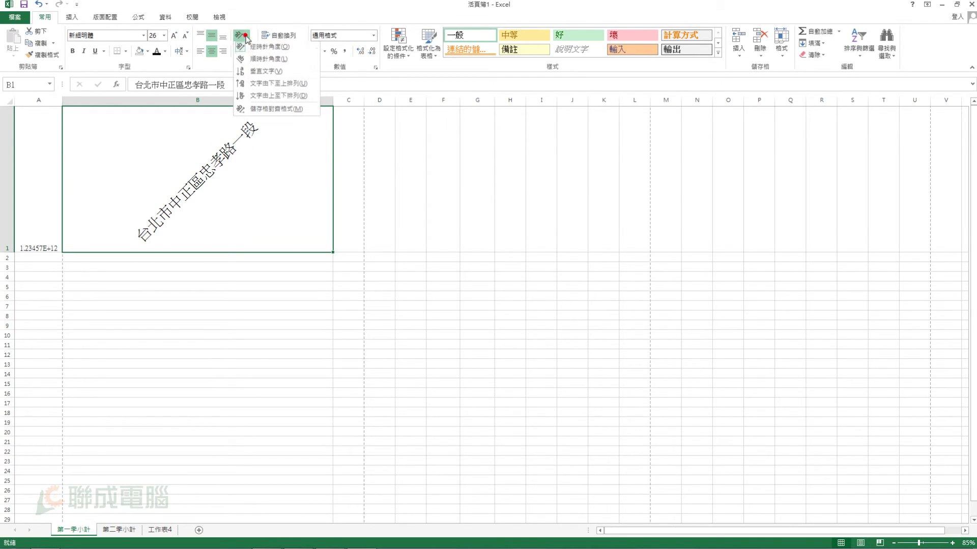
left_click(254, 60)
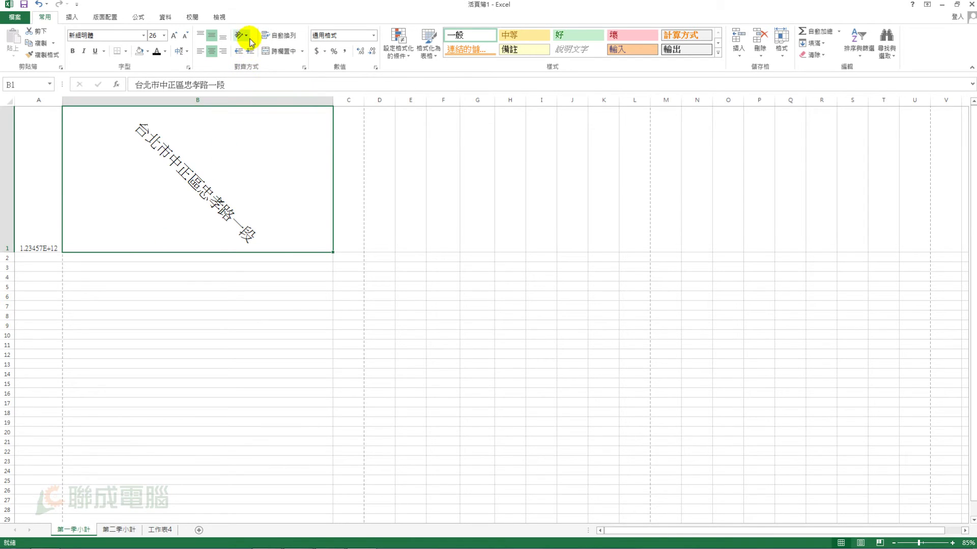
left_click(250, 40)
left_click(250, 71)
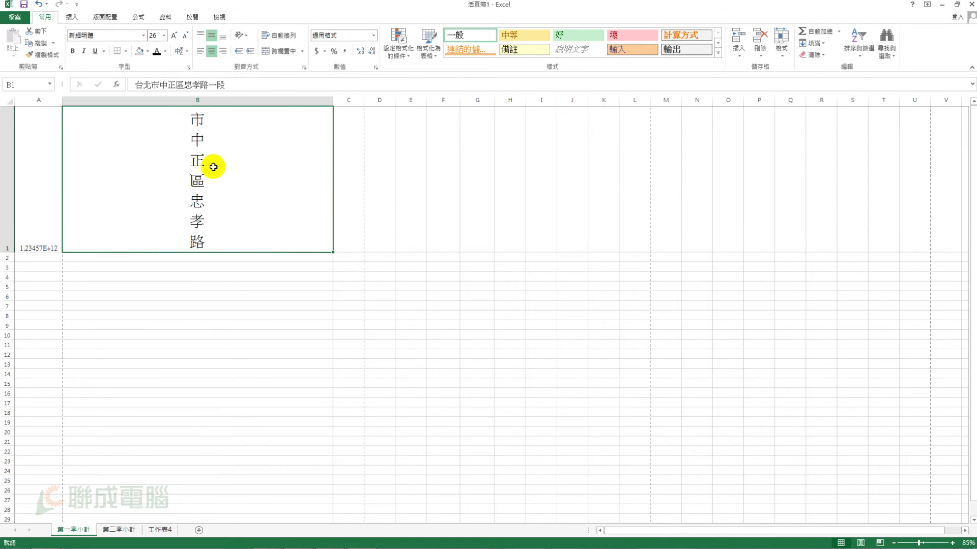
Step: Angle B1 counterclockwise once more, then return it to horizontal text
left_click(242, 35)
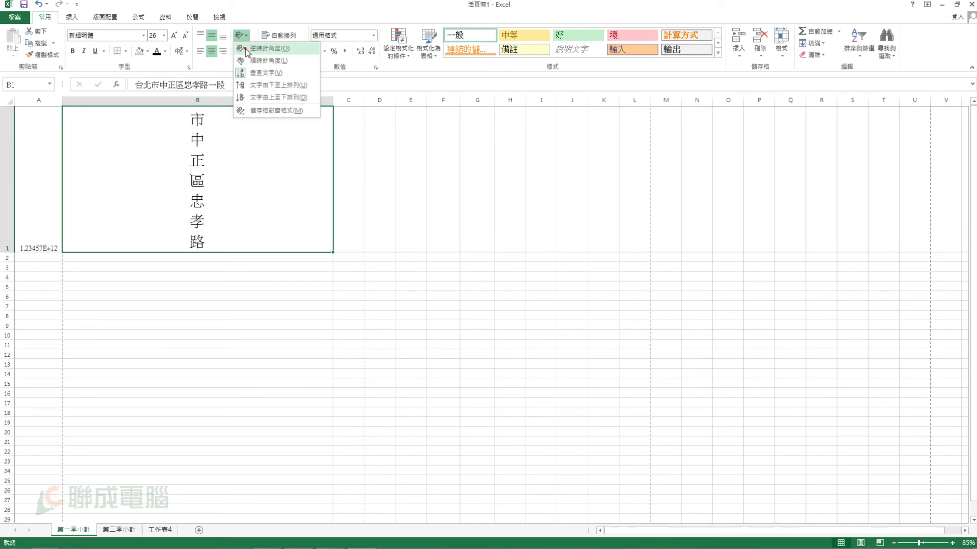
left_click(247, 49)
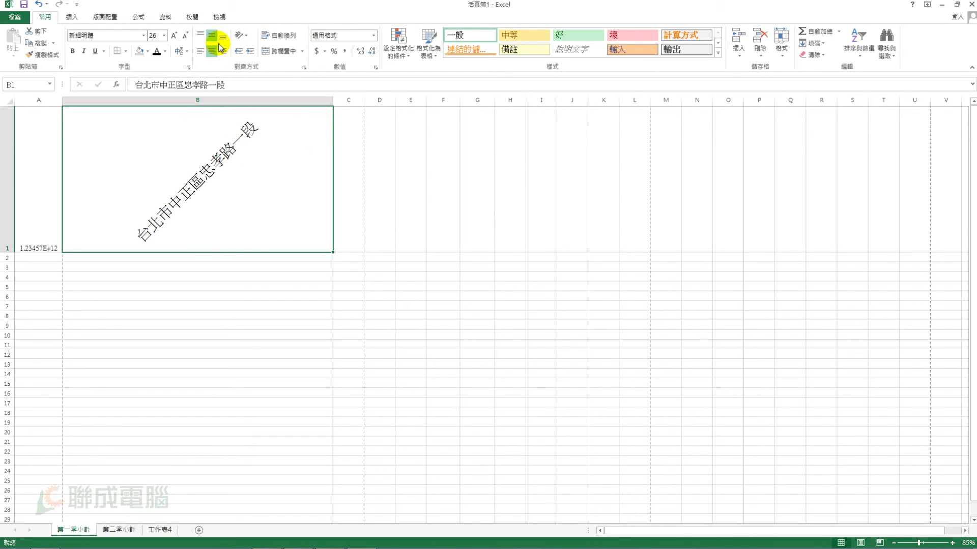
left_click(240, 36)
left_click(240, 48)
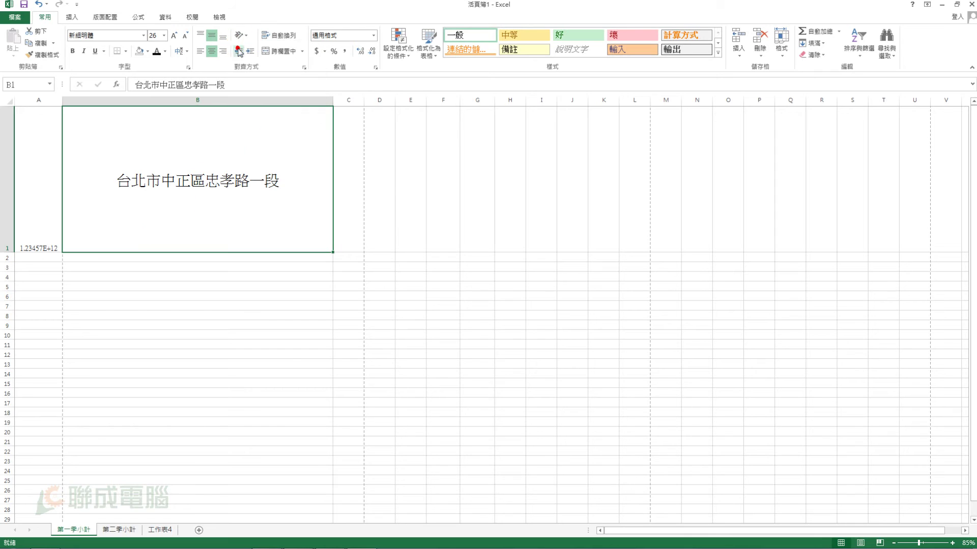
Step: Narrow column B and shorten row 1 around the horizontal size-26 address
left_click_drag(333, 103, 206, 101)
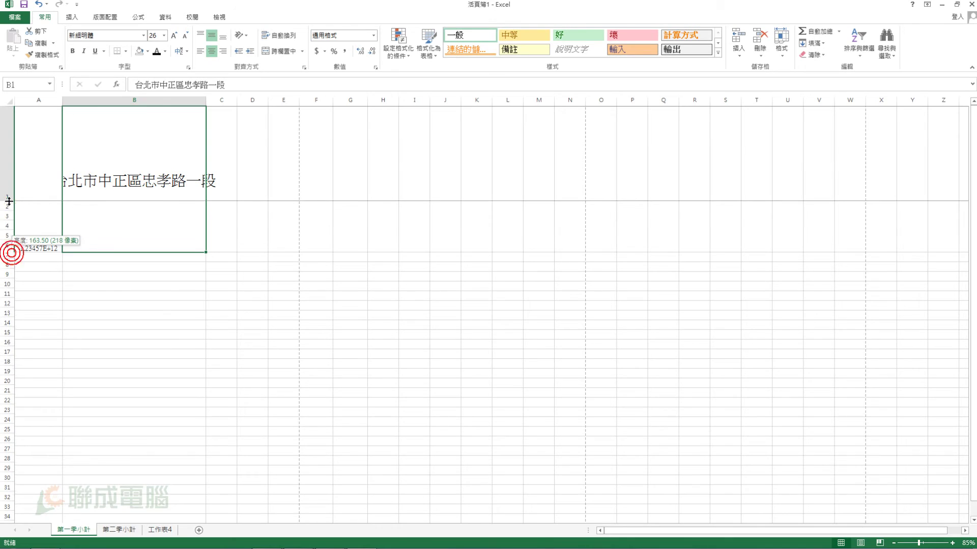
left_click_drag(12, 252, 12, 201)
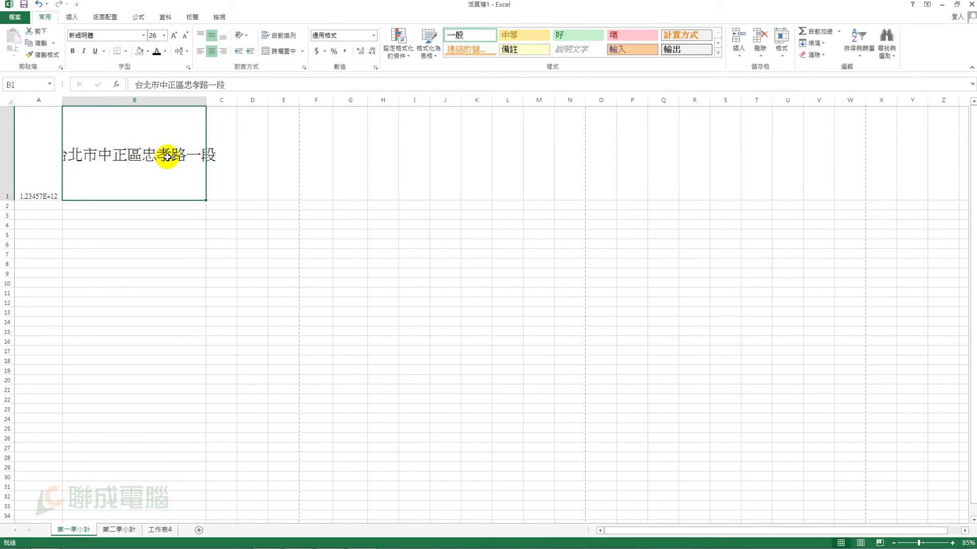
left_click(240, 36)
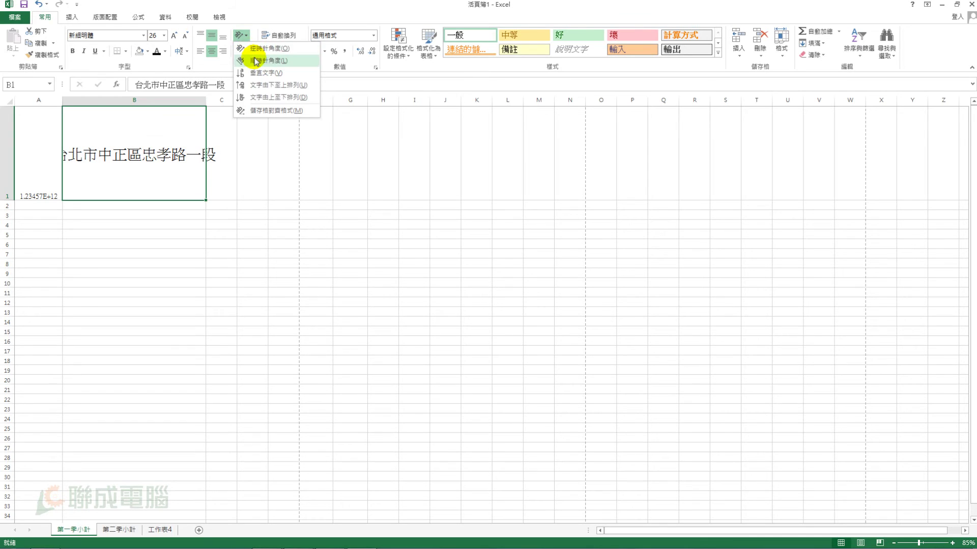
Step: Angle the B1 address counterclockwise, make row 1 taller, and narrow column B to fit
left_click(264, 48)
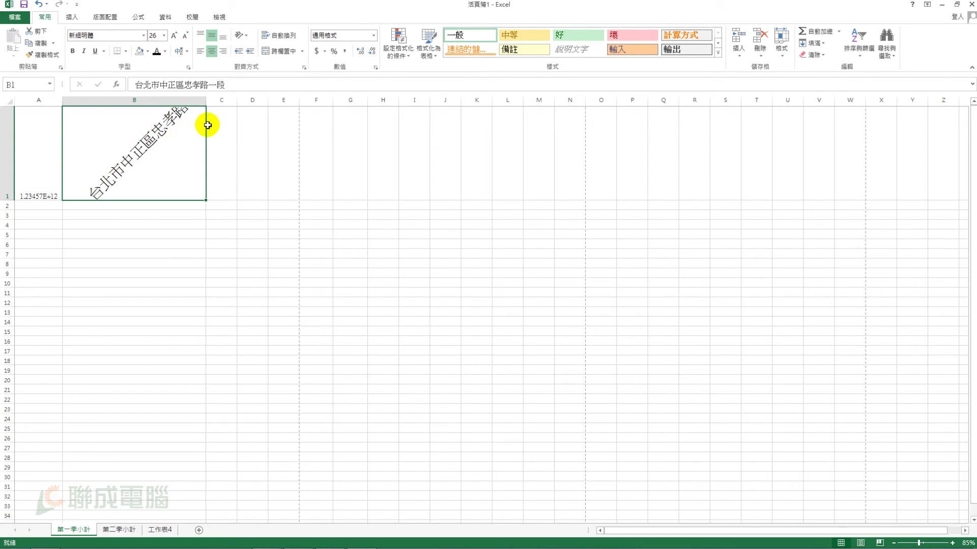
left_click_drag(205, 101, 288, 101)
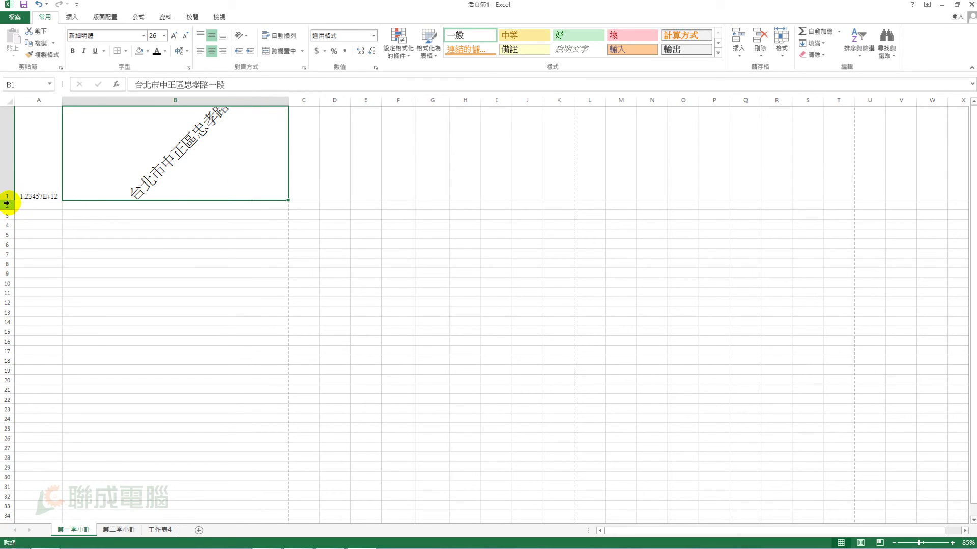
left_click_drag(9, 202, 9, 234)
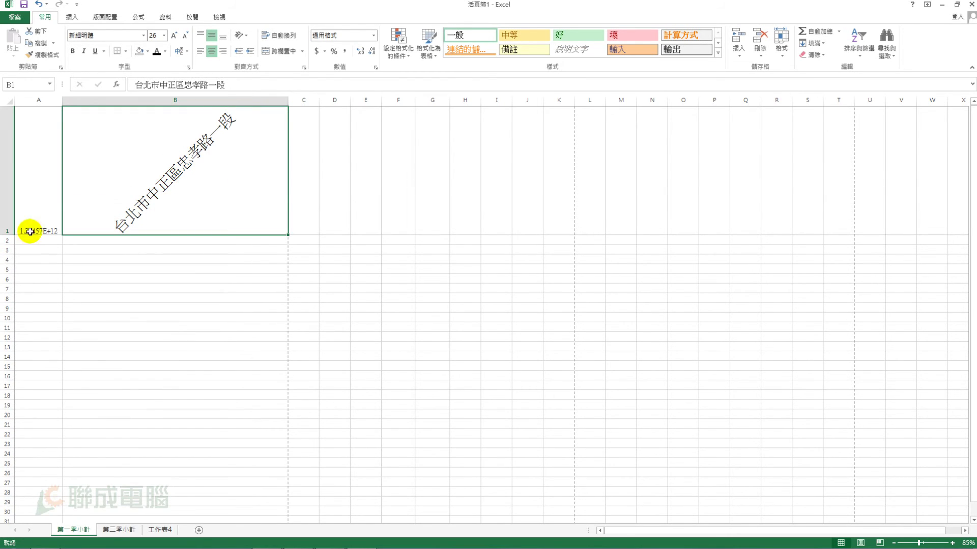
left_click_drag(287, 101, 204, 109)
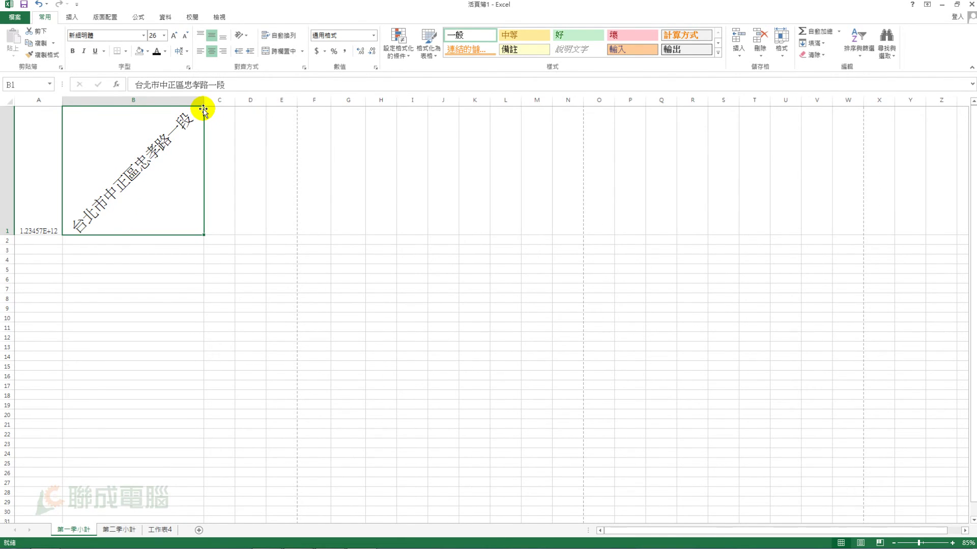
left_click_drag(203, 108, 194, 103)
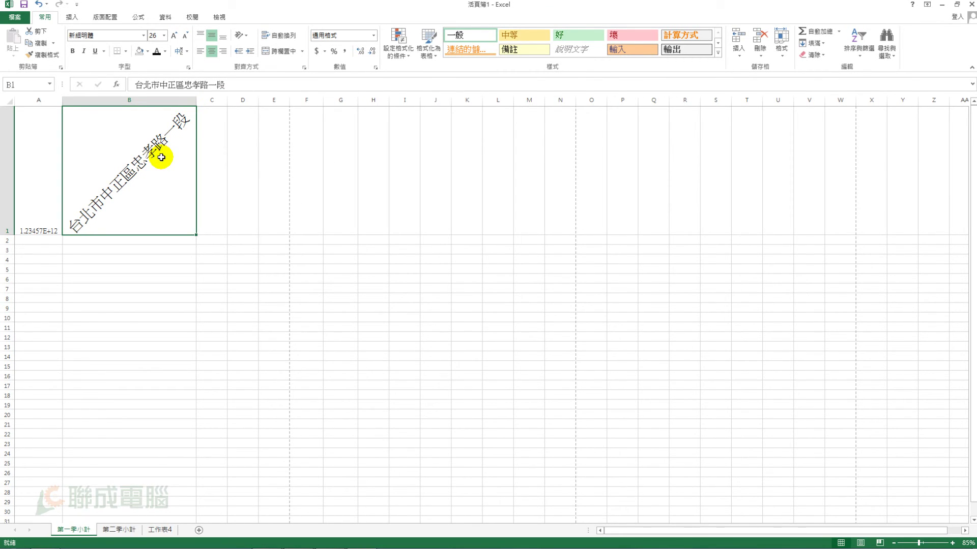
Step: Try Angle Clockwise on B1, then switch back to Angle Counterclockwise
left_click(240, 36)
left_click(257, 60)
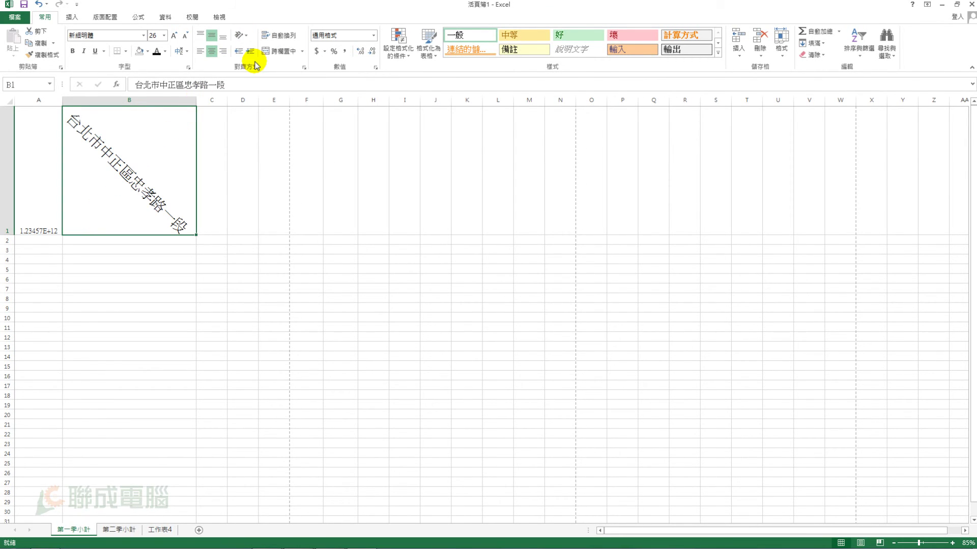
left_click(242, 35)
left_click(253, 52)
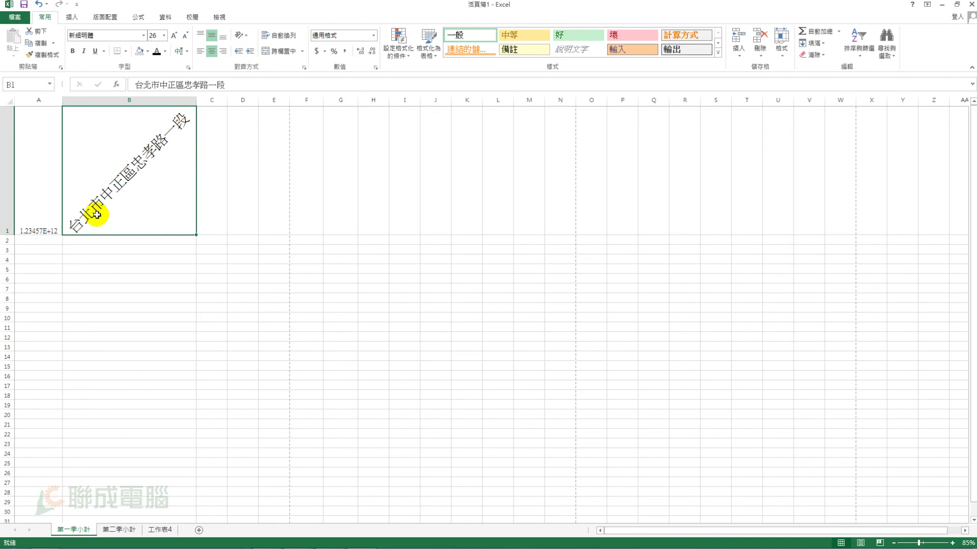
Step: AutoFit row 1 and column B to the slanted address, then fine-tune column B's width
left_click(8, 230)
double_click(7, 235)
left_click(134, 224)
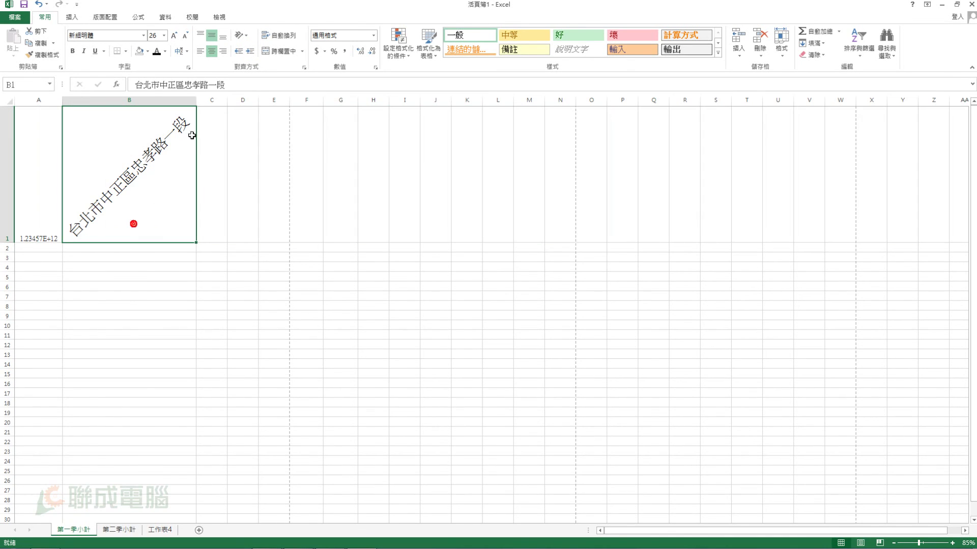
double_click(196, 100)
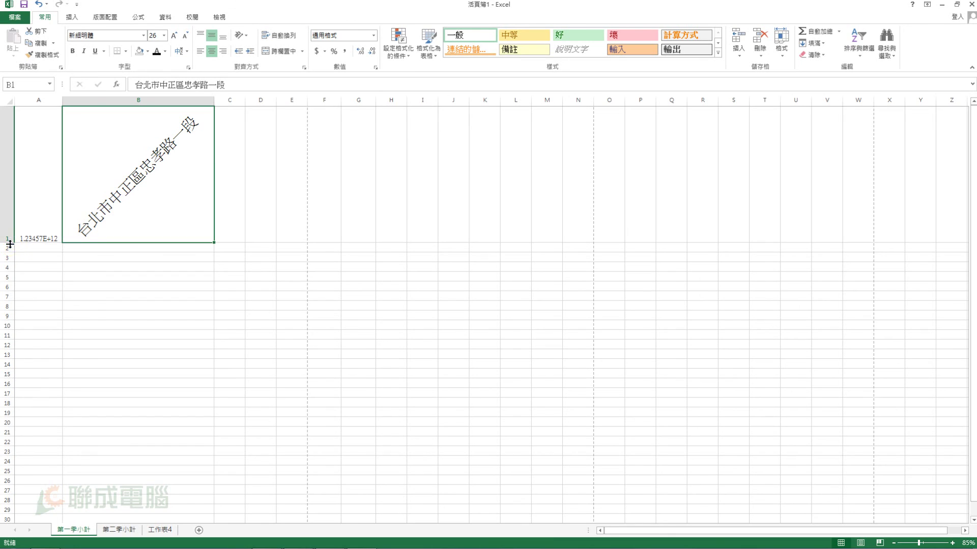
left_click_drag(10, 243, 5, 277)
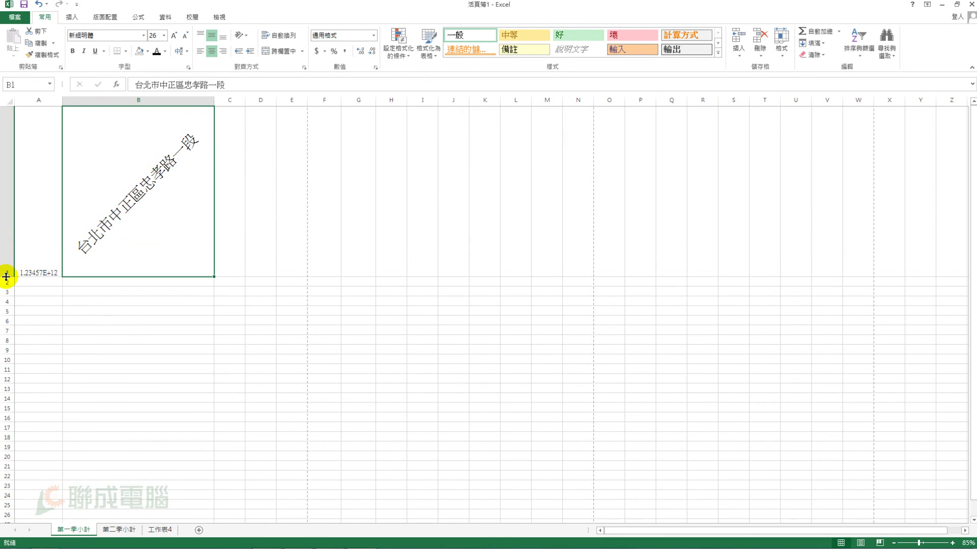
double_click(5, 277)
mouse_move(214, 100)
left_mouse_down()
mouse_move(275, 101)
mouse_move(215, 100)
left_mouse_up()
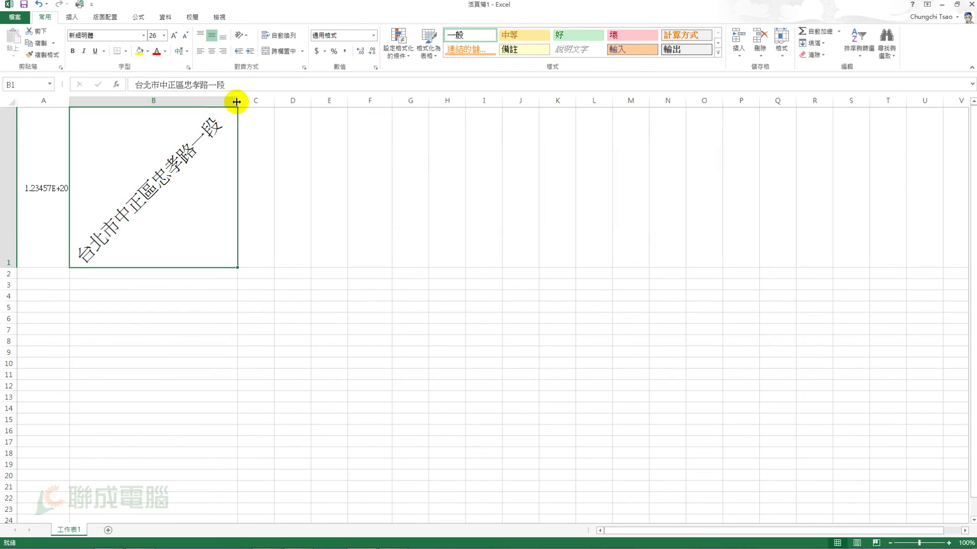
mouse_move(237, 101)
left_mouse_down()
mouse_move(225, 102)
mouse_move(234, 99)
left_mouse_up()
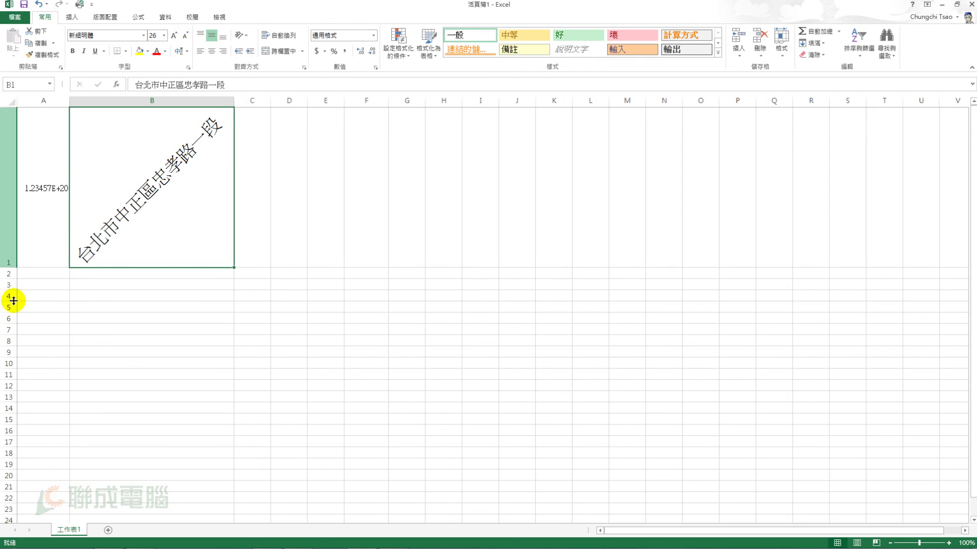